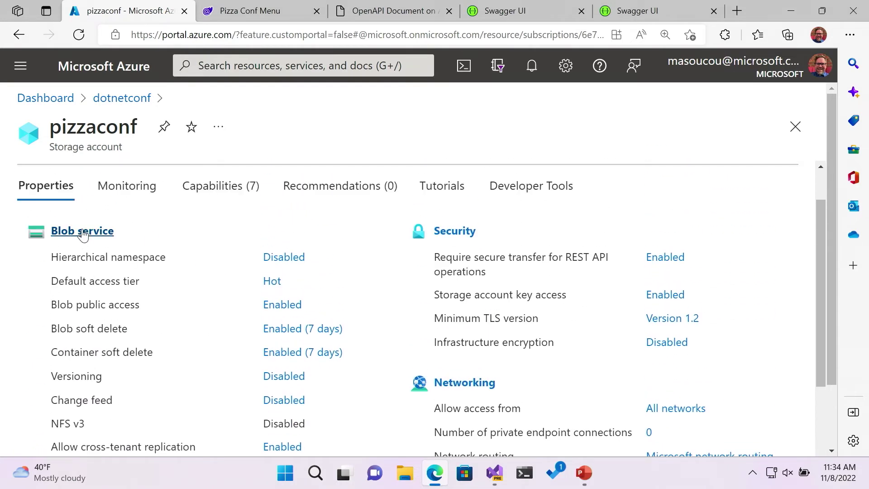
# Step: Open the pizzaimages container in the storage account's blob service and view the properties of the pizza1.jpg blob
pyautogui.click(81, 232)
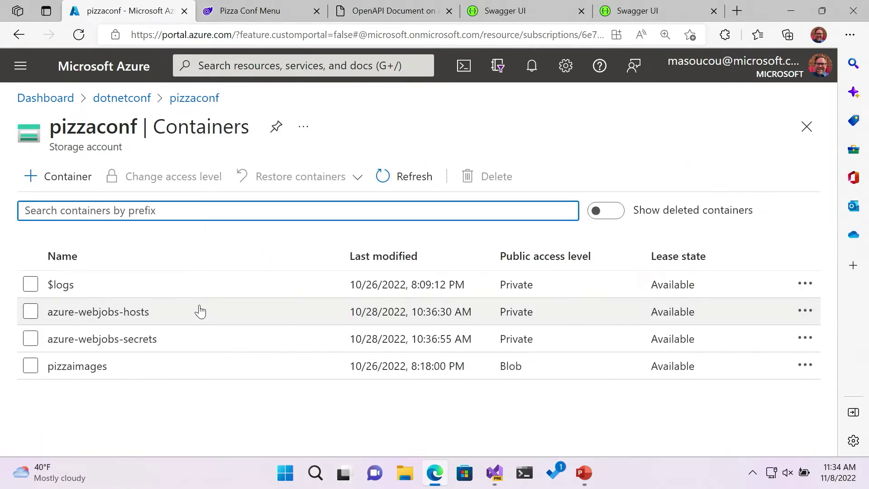
pyautogui.click(83, 374)
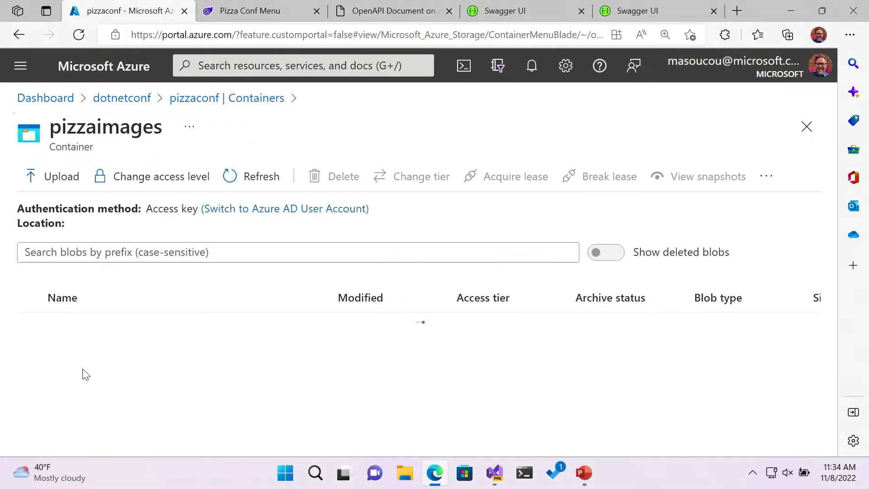
pyautogui.scroll(-3, 123, 362)
pyautogui.scroll(-1, 123, 362)
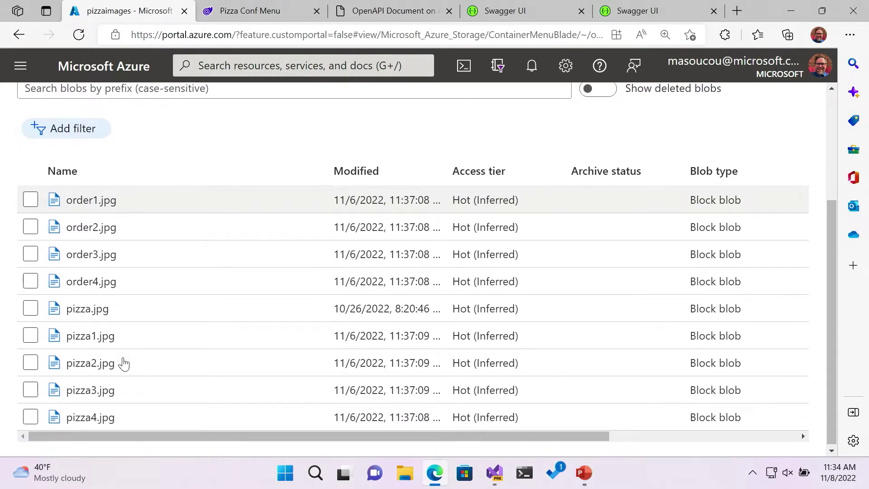
pyautogui.click(85, 343)
pyautogui.scroll(-2, 297, 295)
pyautogui.scroll(2, 297, 295)
pyautogui.scroll(-1, 195, 248)
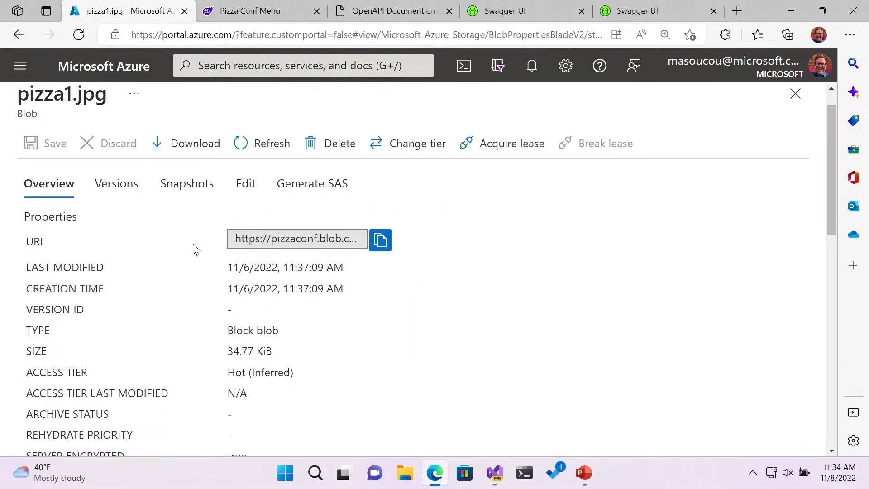
# Step: Preview the picture stored in the pizza1.jpg blob
pyautogui.click(238, 195)
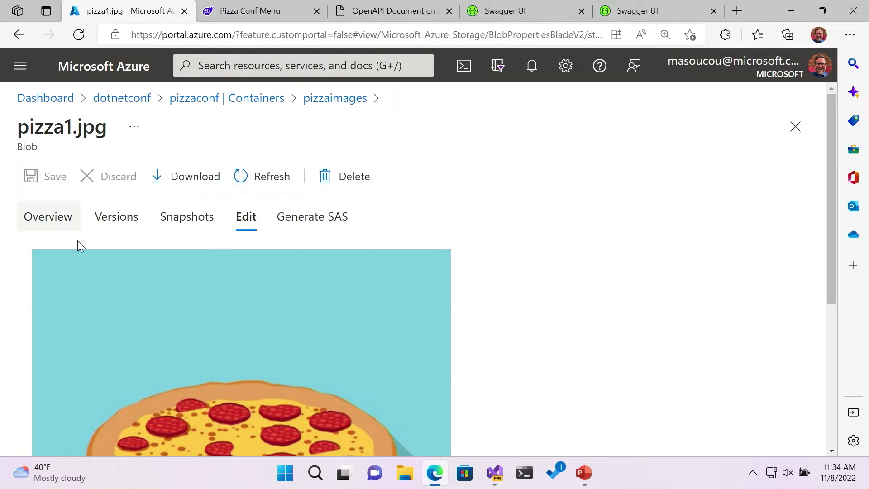
pyautogui.scroll(-3, 200, 294)
pyautogui.scroll(2, 200, 295)
pyautogui.scroll(1, 156, 197)
# Step: Copy the URL of pizza1.jpg from its overview properties and open it in a new browser tab
pyautogui.click(48, 216)
pyautogui.click(371, 283)
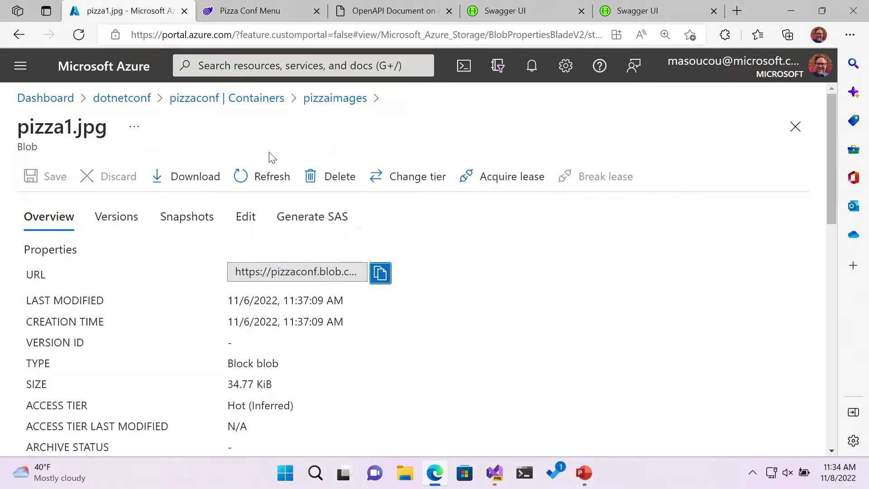
pyautogui.hotkey('ctrl', 't')
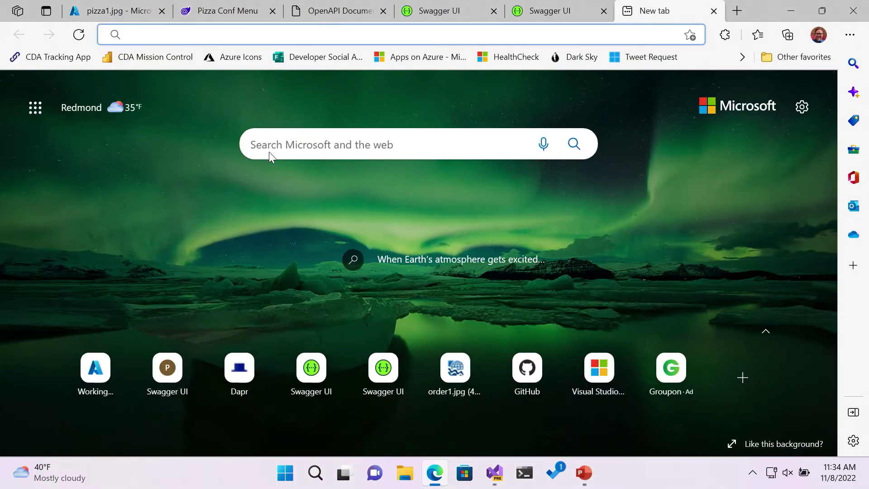
pyautogui.hotkey('ctrl', 'v')
pyautogui.press('Return')
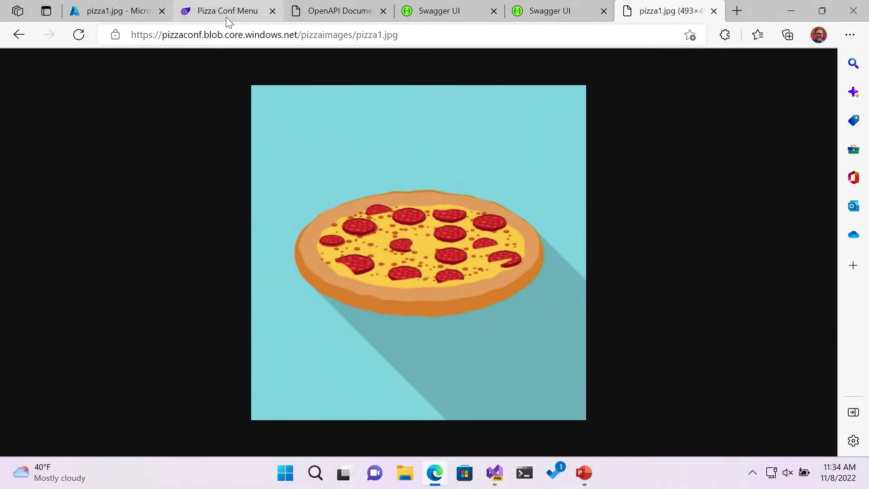
pyautogui.moveTo(213, 25)
# Step: Return to the pizzaconf storage account overview, search its settings for "cdn" and view the Azure CDN endpoints
pyautogui.click(115, 11)
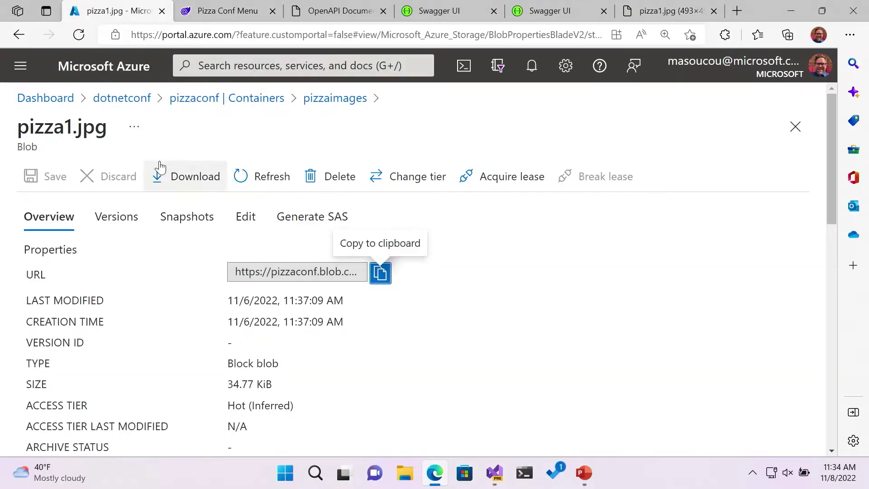
pyautogui.click(204, 99)
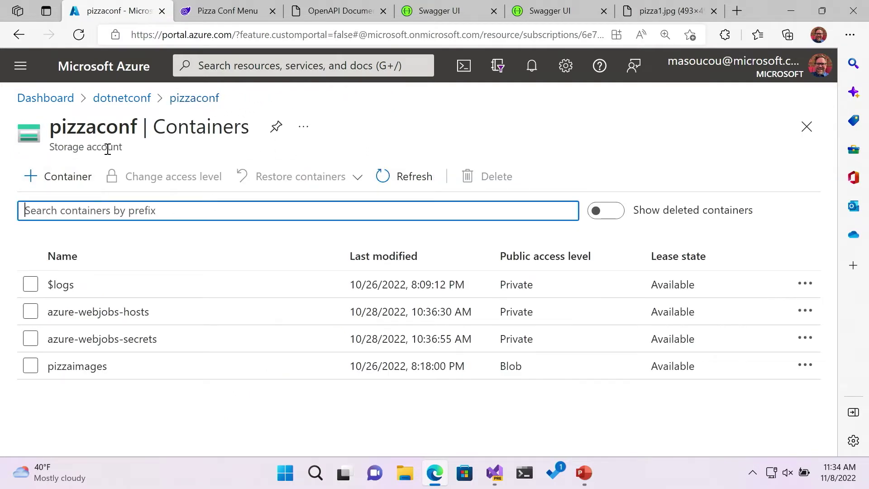
pyautogui.click(188, 99)
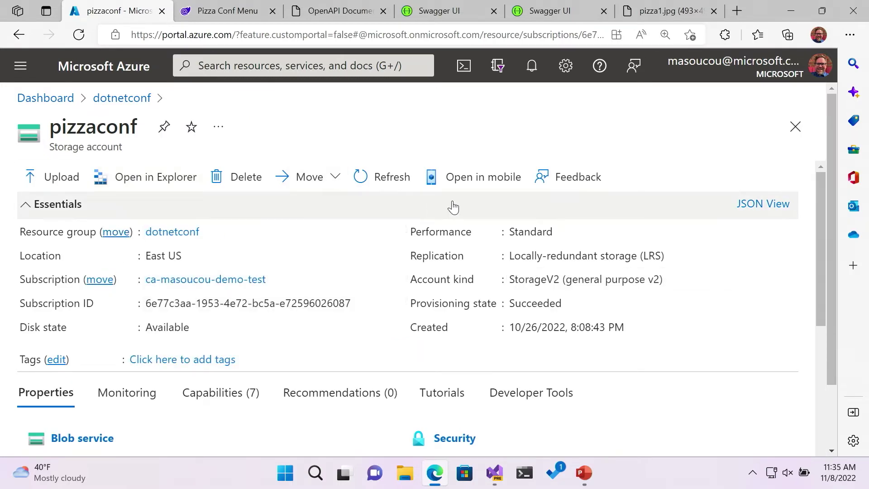
pyautogui.hotkey('ctrl', '-')
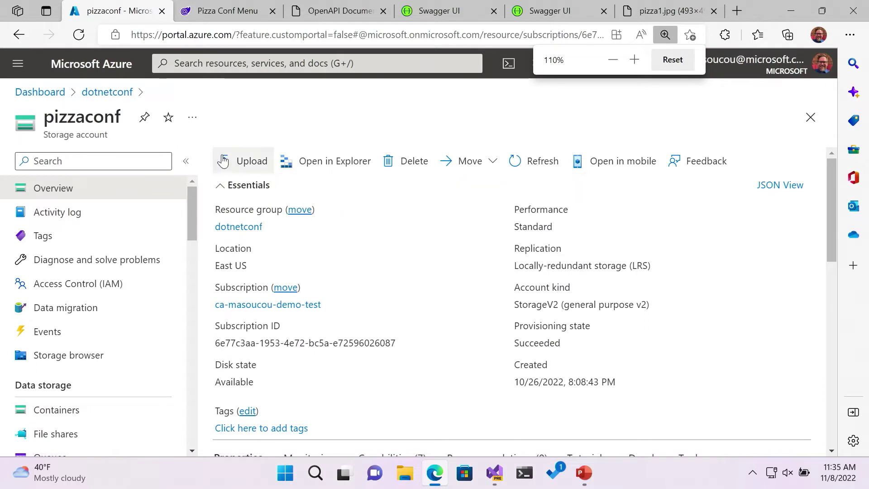
pyautogui.click(116, 156)
pyautogui.write('cdn')
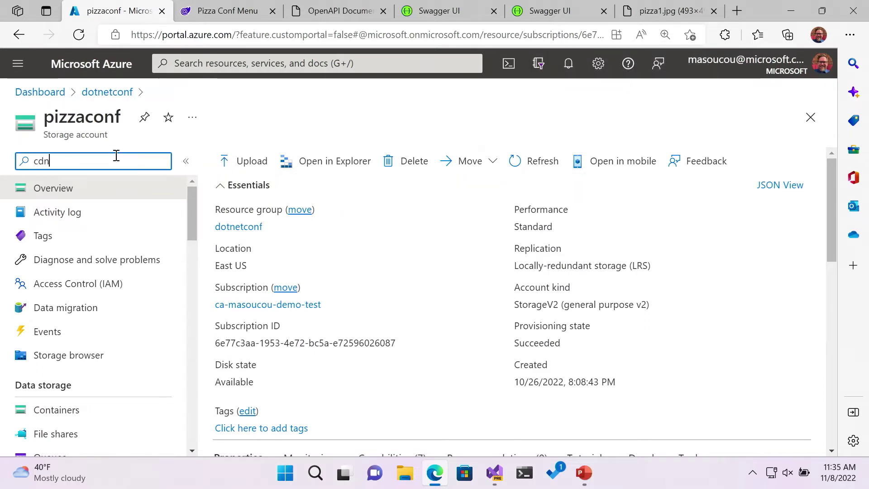
pyautogui.click(89, 213)
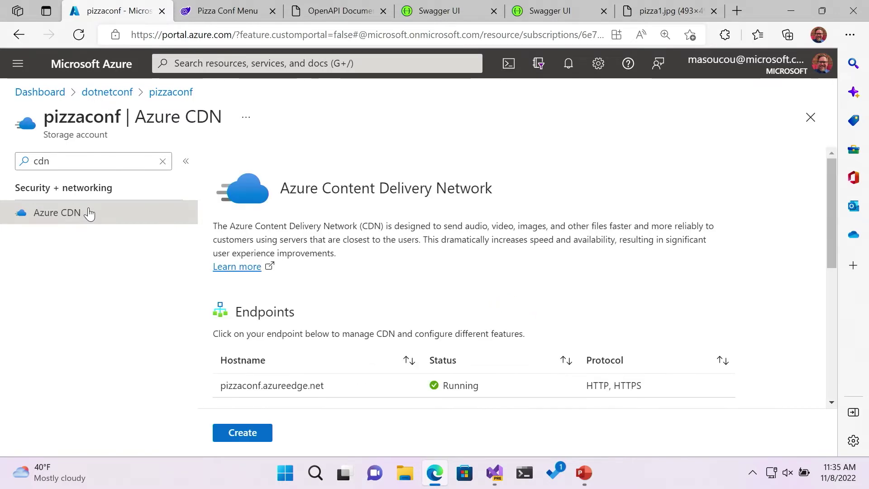
pyautogui.scroll(-2, 245, 335)
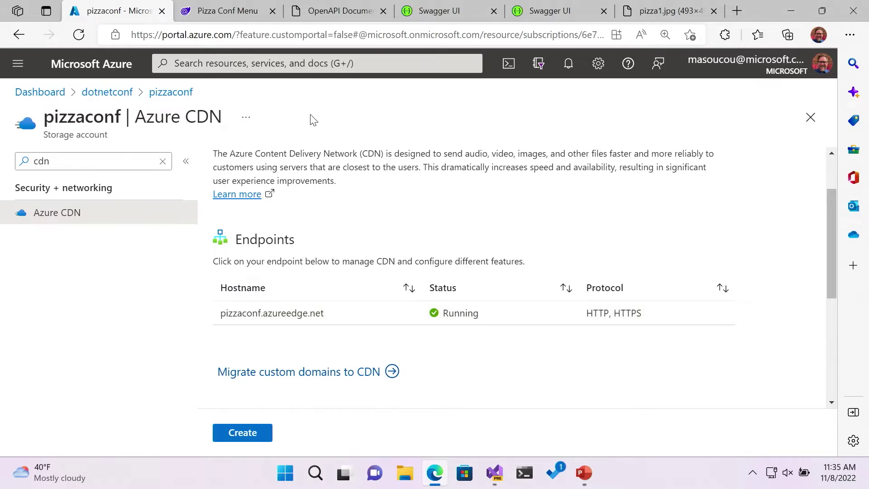
# Step: On the Pizza Conf site, open the Lotsa Mozza details and open the pizza image in a new tab
pyautogui.click(241, 17)
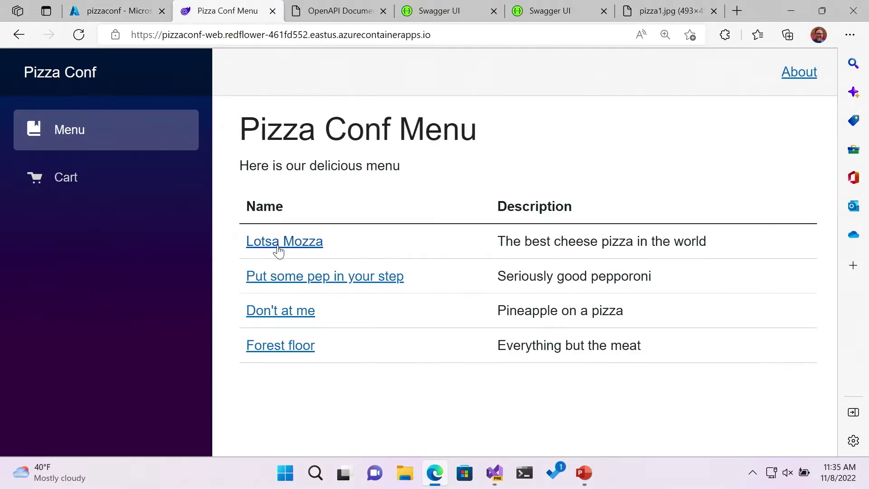
pyautogui.click(278, 249)
pyautogui.rightClick(300, 256)
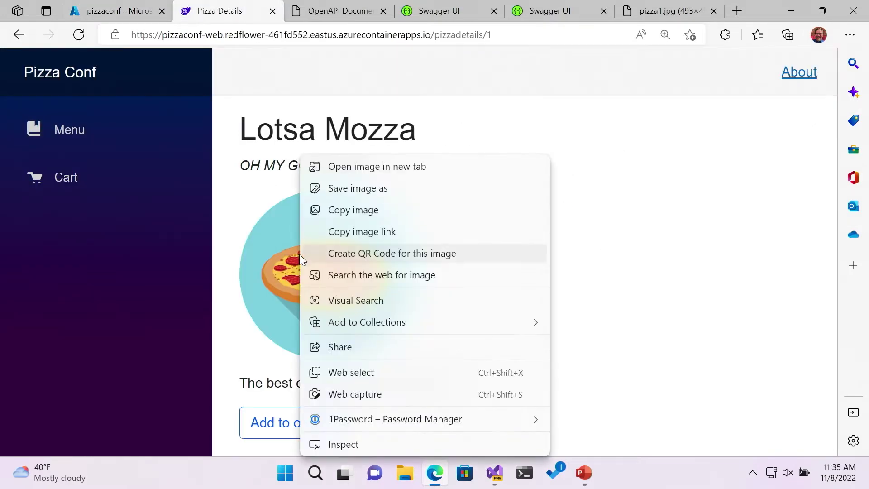
pyautogui.click(360, 172)
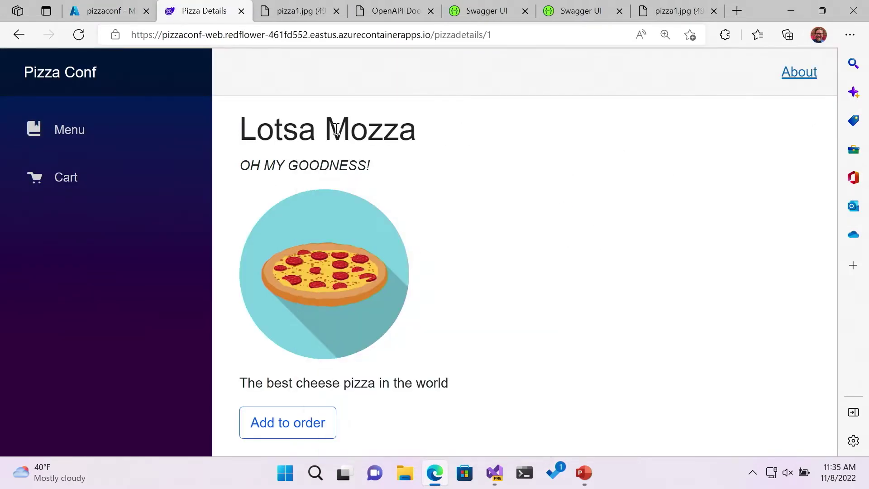
# Step: Compare the address of the site's pizza image with that of the pizza1.jpg image opened from blob storage
pyautogui.click(298, 13)
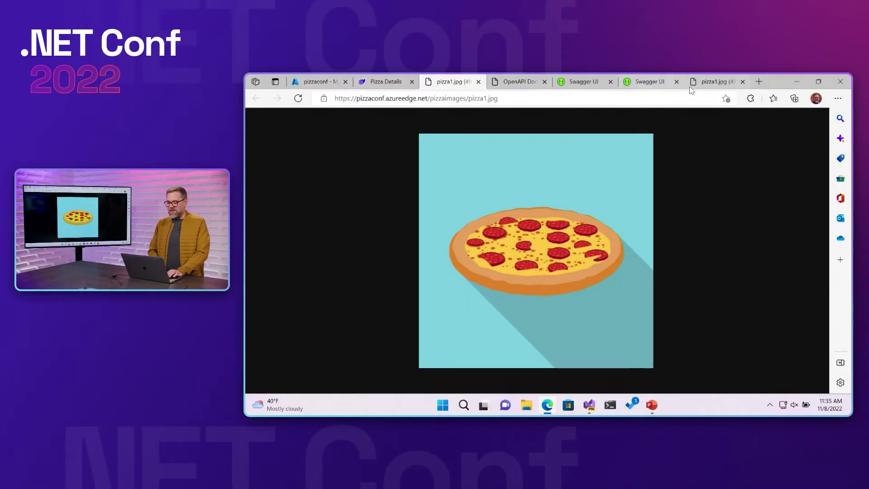
pyautogui.click(675, 11)
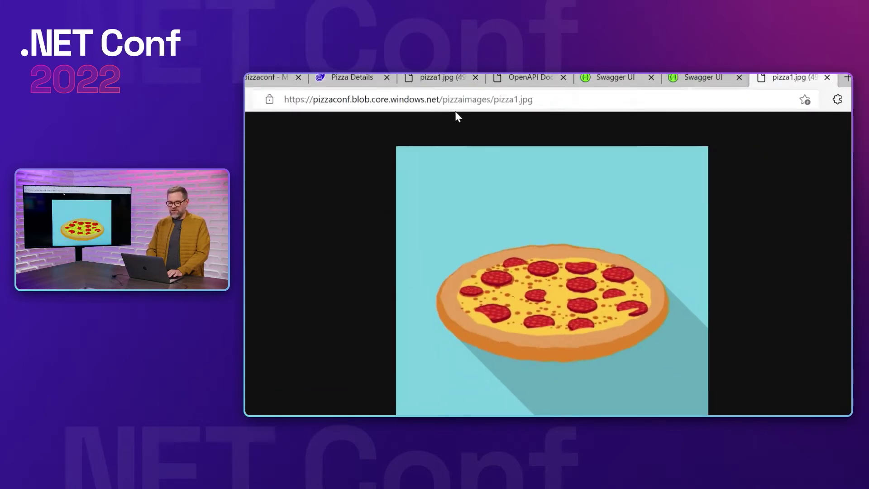
pyautogui.click(453, 85)
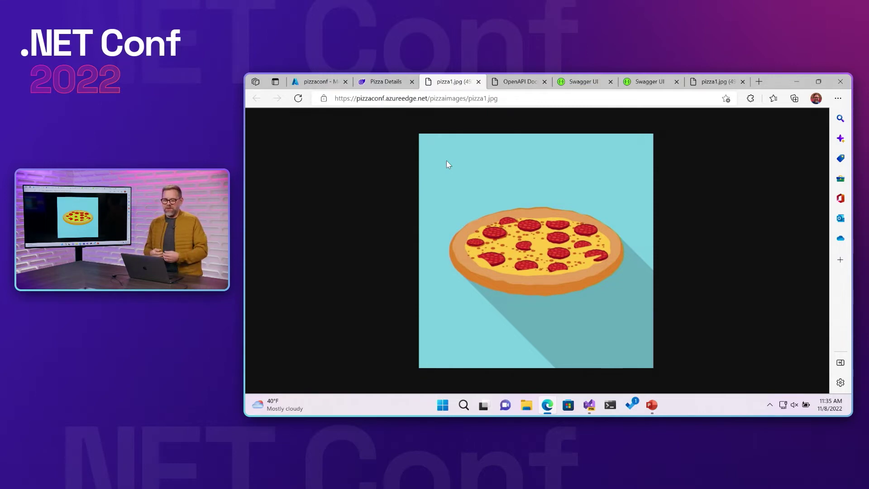
# Step: Switch to PowerPoint, present from the "Do a lot … without a lot" slide to "Let's take a peek…", and end the show
pyautogui.click(651, 405)
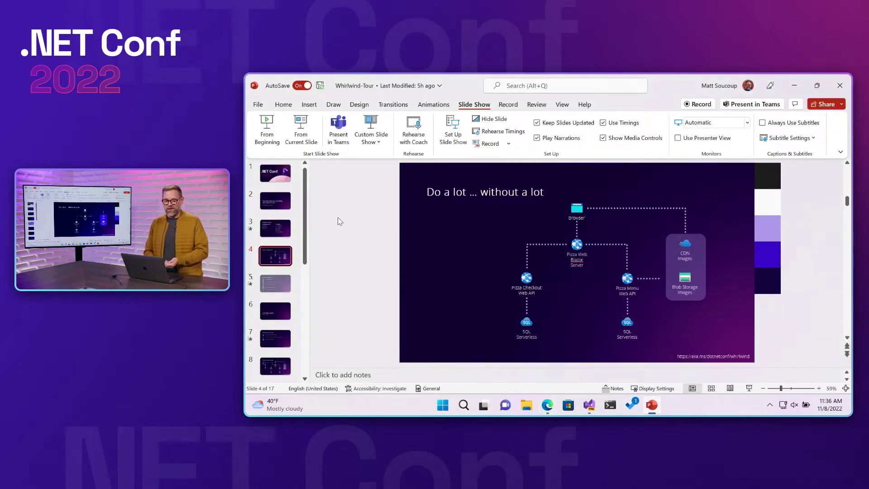
pyautogui.click(300, 129)
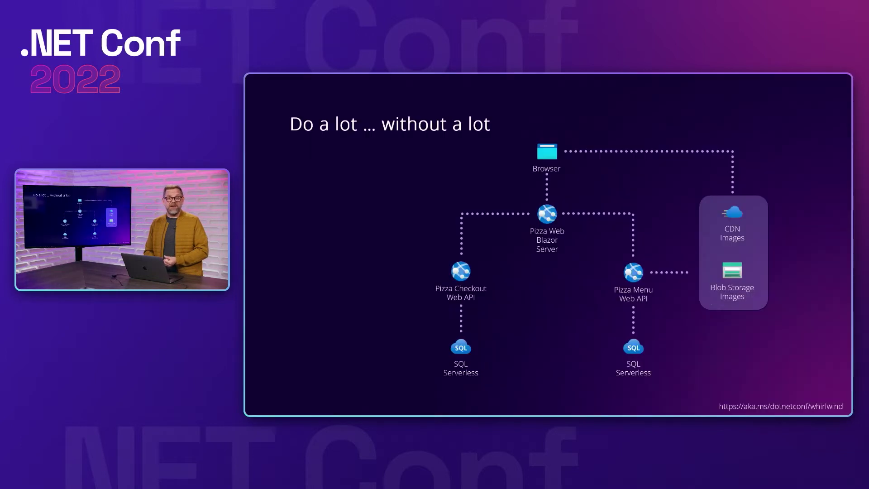
pyautogui.press('Right')
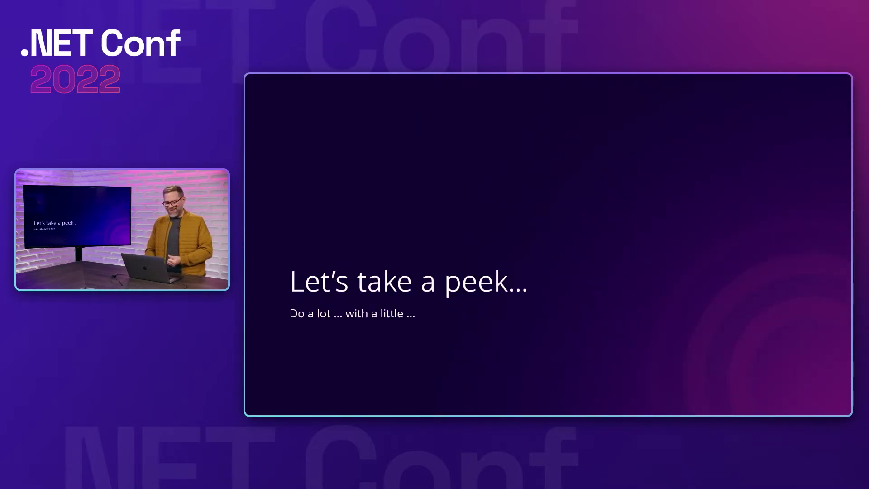
pyautogui.press('Right')
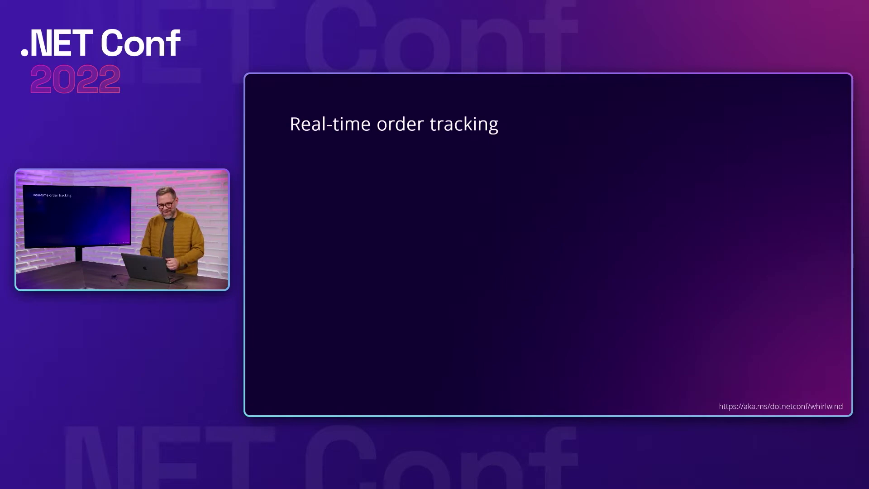
pyautogui.press('Left')
pyautogui.press('Escape')
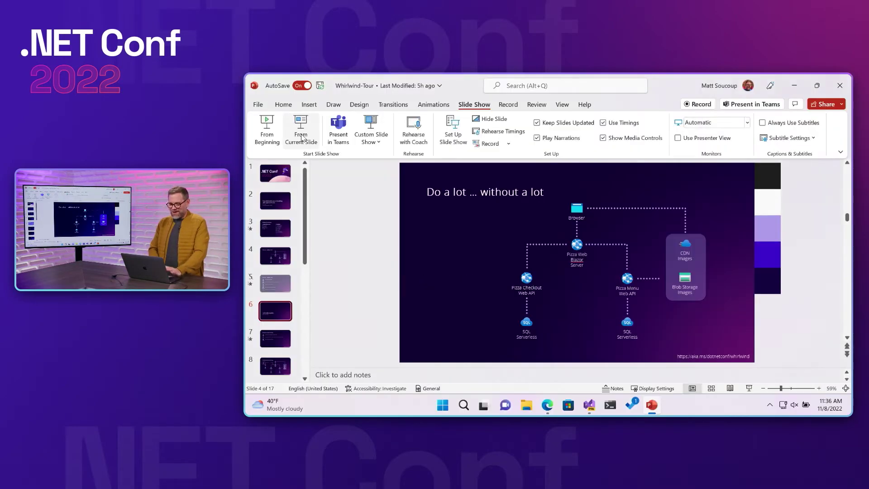
# Step: Switch to Visual Studio and open Program.cs from the PizzaConf.Checkout.Api project
pyautogui.click(589, 404)
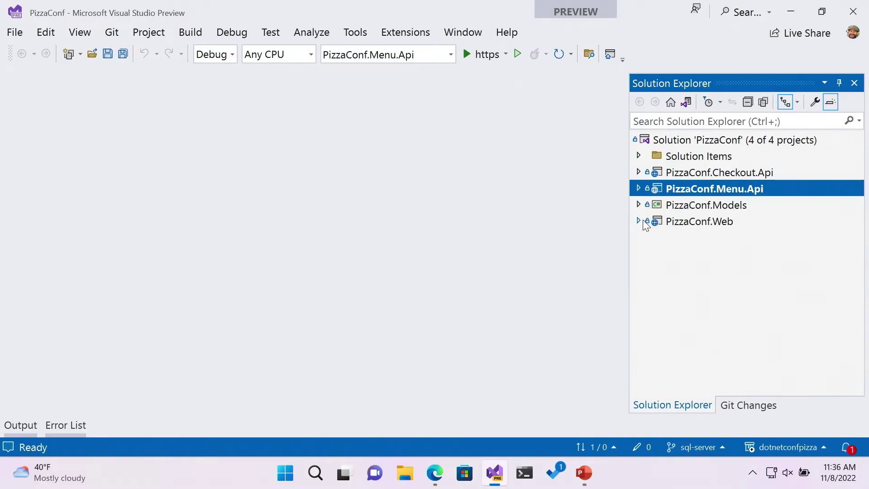
pyautogui.click(638, 172)
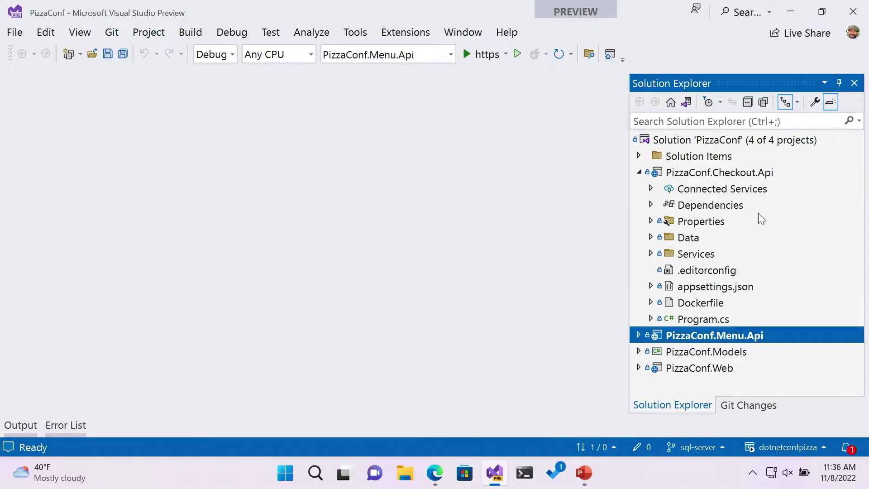
pyautogui.click(710, 317)
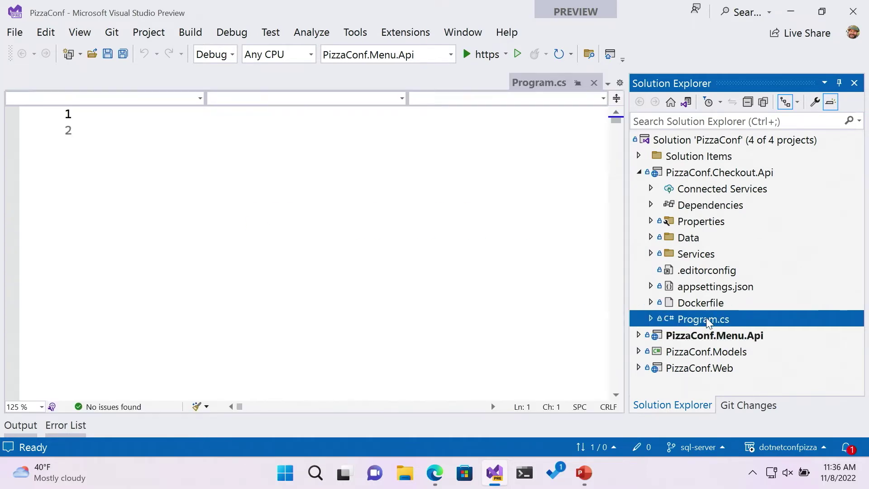
pyautogui.doubleClick(706, 319)
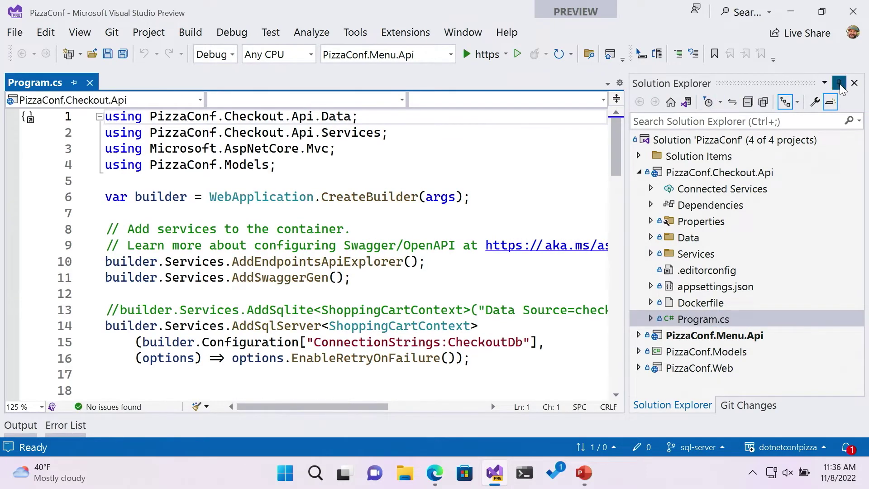
# Step: Auto-hide the Solution Explorer and review the SQL Server registration and the /cart endpoints in Program.cs
pyautogui.click(838, 82)
pyautogui.scroll(-2, 659, 272)
pyautogui.click(354, 252)
pyautogui.scroll(-2, 707, 306)
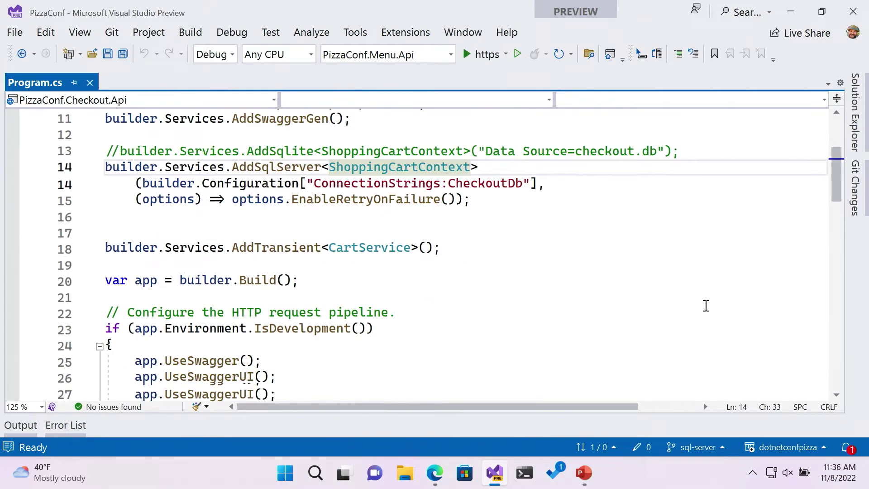
pyautogui.scroll(-5, 706, 306)
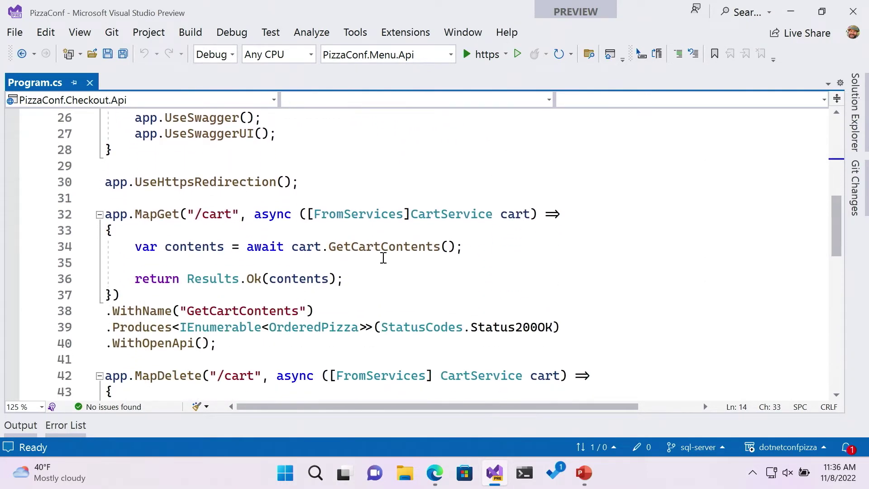
pyautogui.scroll(-2, 343, 249)
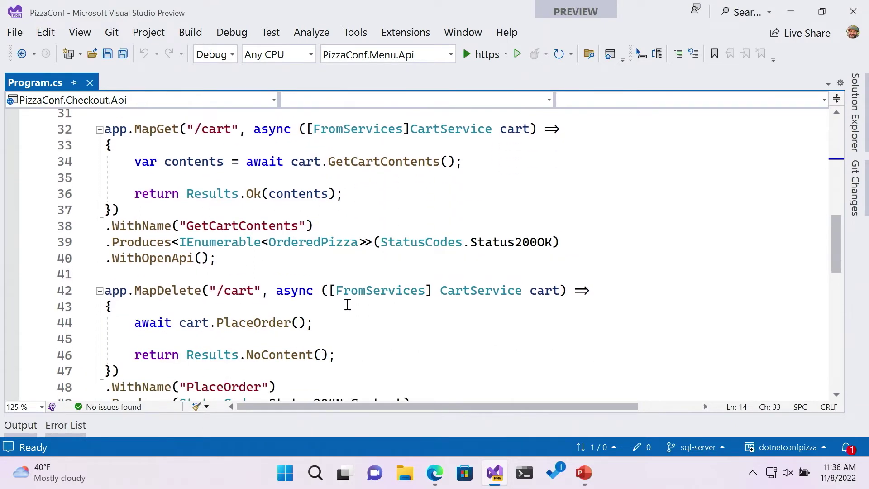
# Step: Collapse the PizzaConf.Checkout.Api project and open CartWebService.cs from the Data folder of PizzaConf.Web
pyautogui.click(860, 141)
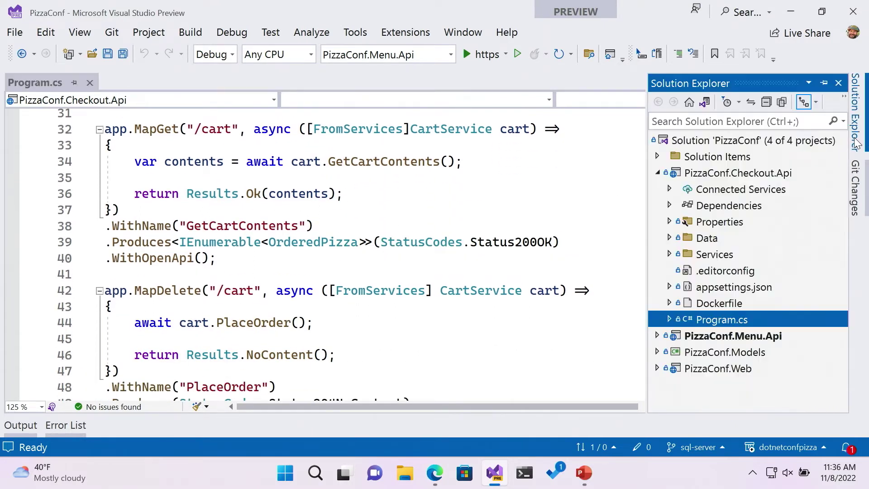
pyautogui.click(657, 173)
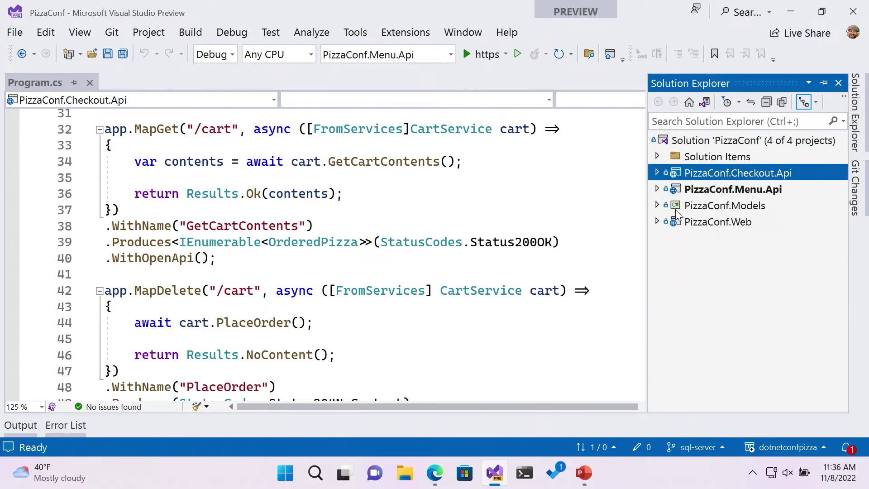
pyautogui.click(657, 221)
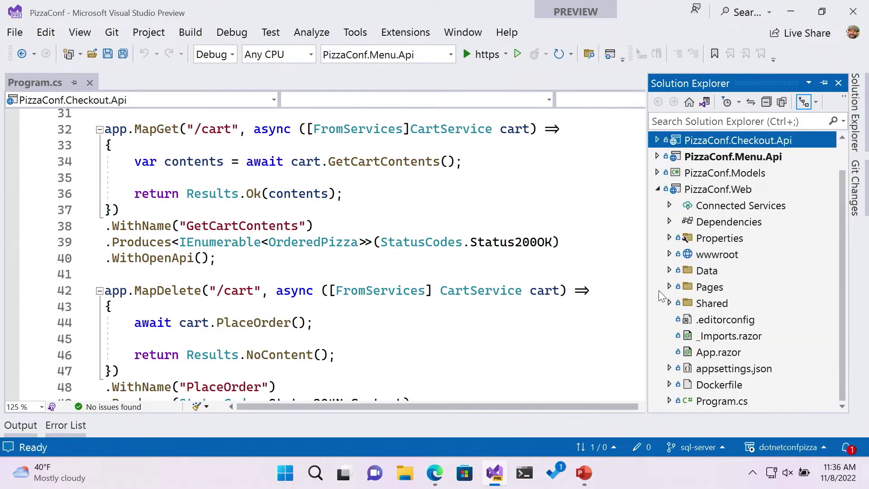
pyautogui.click(669, 270)
pyautogui.doubleClick(761, 288)
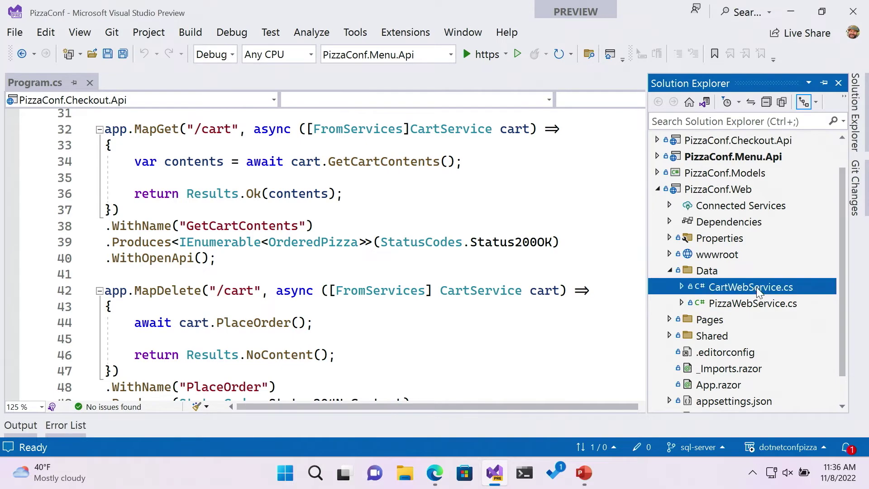
# Step: Review the GetCartContents method in CartWebService.cs and place the cursor in its "/cart" URL string
pyautogui.scroll(-2, 491, 270)
pyautogui.scroll(-2, 490, 271)
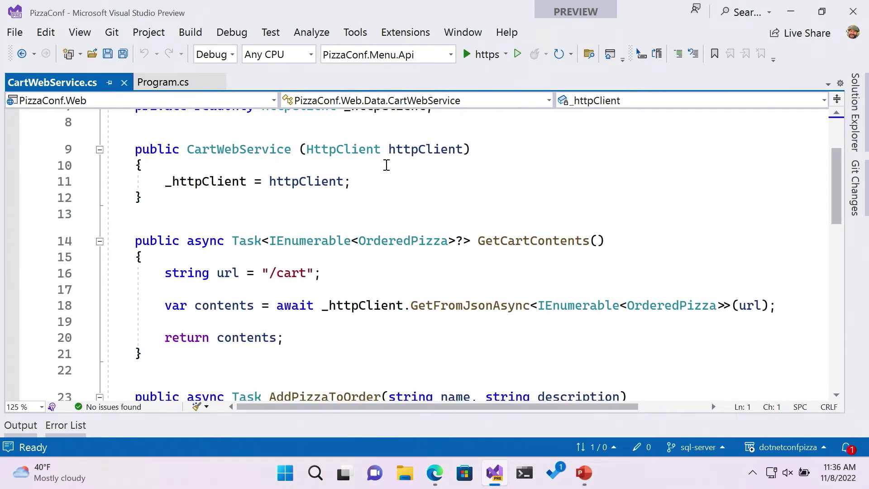
pyautogui.scroll(-1, 457, 244)
pyautogui.scroll(-1, 331, 224)
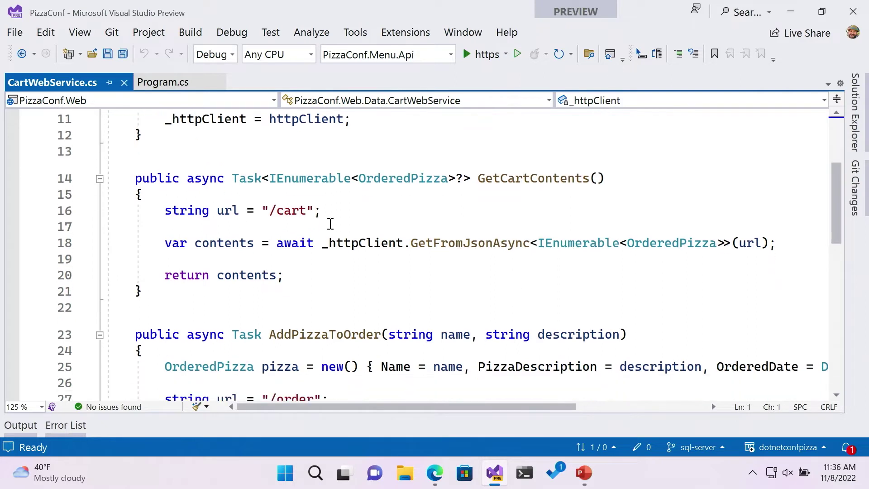
pyautogui.click(299, 211)
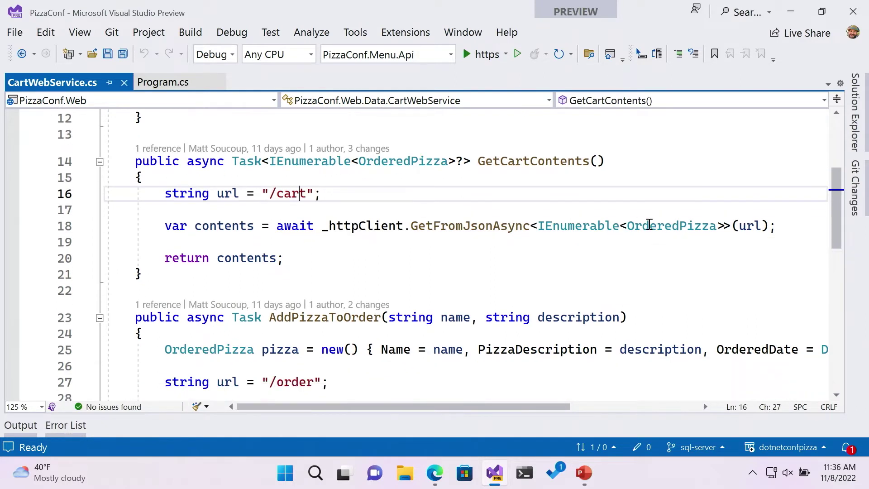
# Step: Open Program.cs from the PizzaConf.Web project and review the HTTP client registrations that use the menuUrl and cartUrl configuration values
pyautogui.click(855, 113)
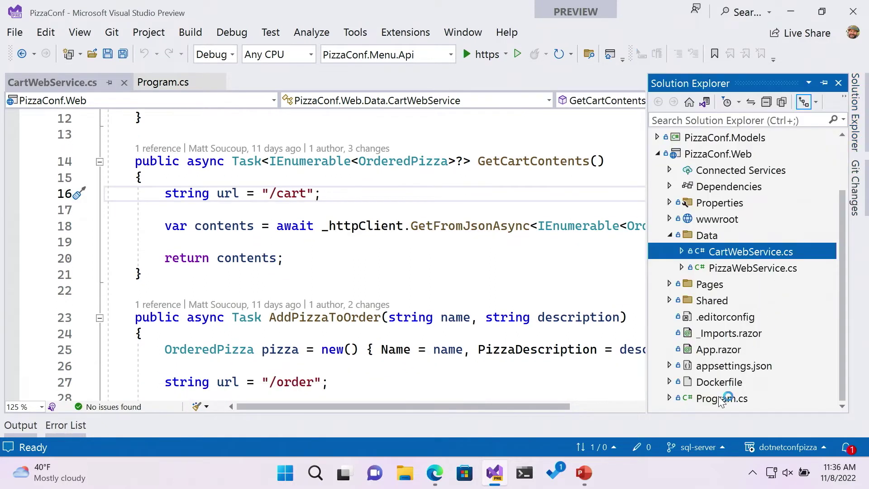
pyautogui.doubleClick(722, 399)
pyautogui.click(549, 293)
pyautogui.scroll(-3, 550, 294)
pyautogui.scroll(-2, 550, 293)
pyautogui.click(440, 139)
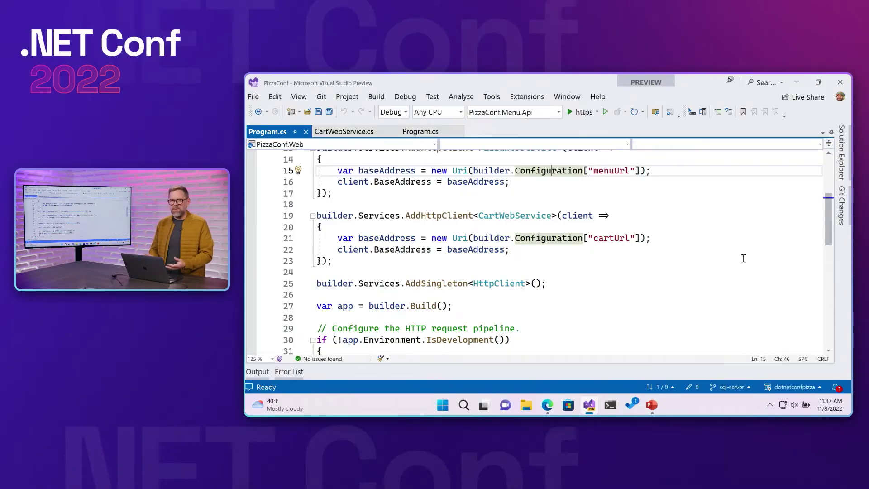
# Step: Open the PizzaConf.Web project's Dockerfile and bring its code into full view
pyautogui.click(843, 173)
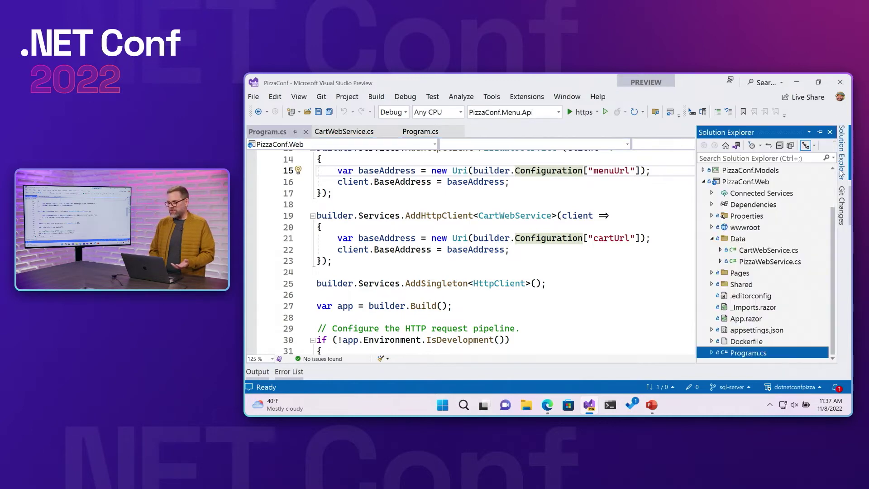
pyautogui.doubleClick(746, 341)
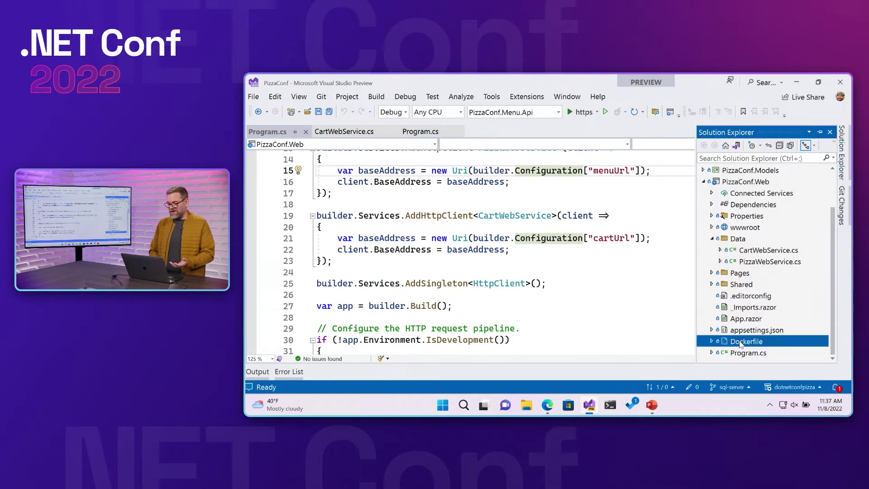
pyautogui.click(626, 313)
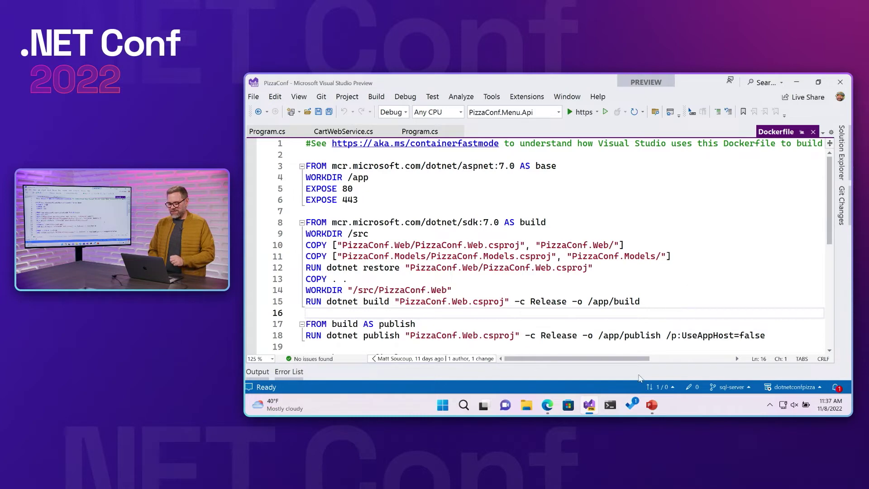
# Step: Switch to PowerPoint, present from the "Let's take a peek…" slide, and advance to "Real-time order tracking"
pyautogui.click(651, 407)
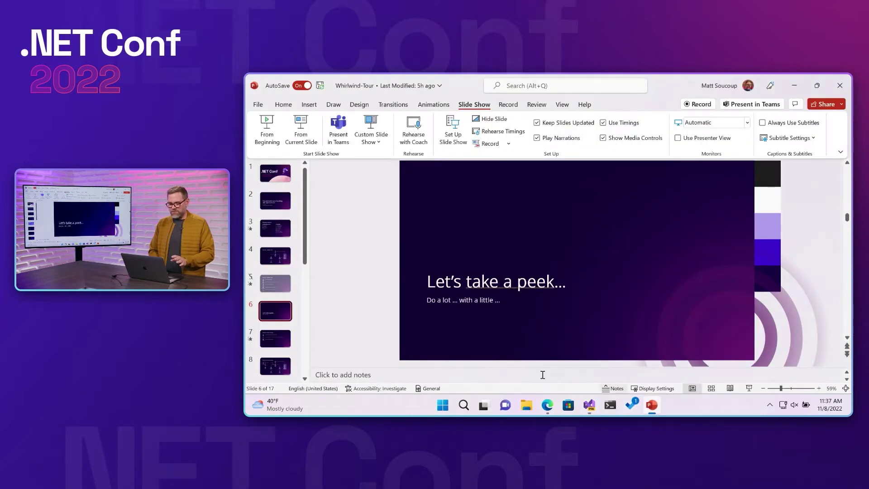
pyautogui.click(295, 130)
pyautogui.click(374, 181)
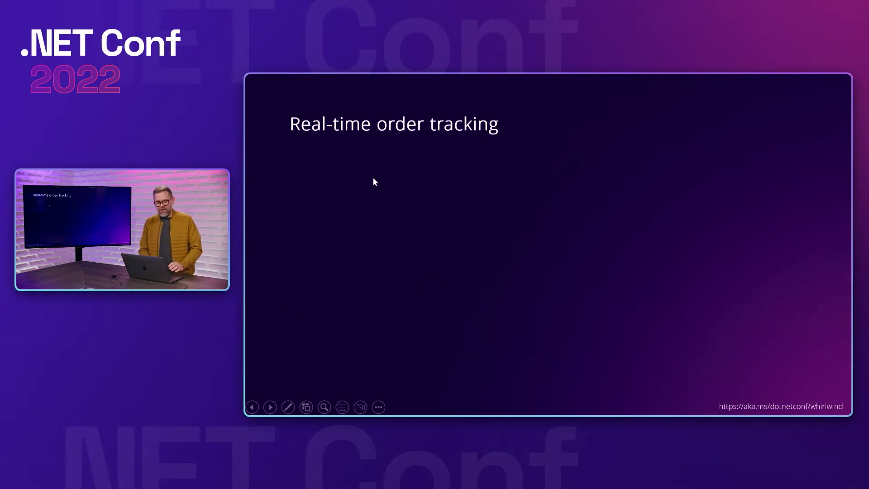